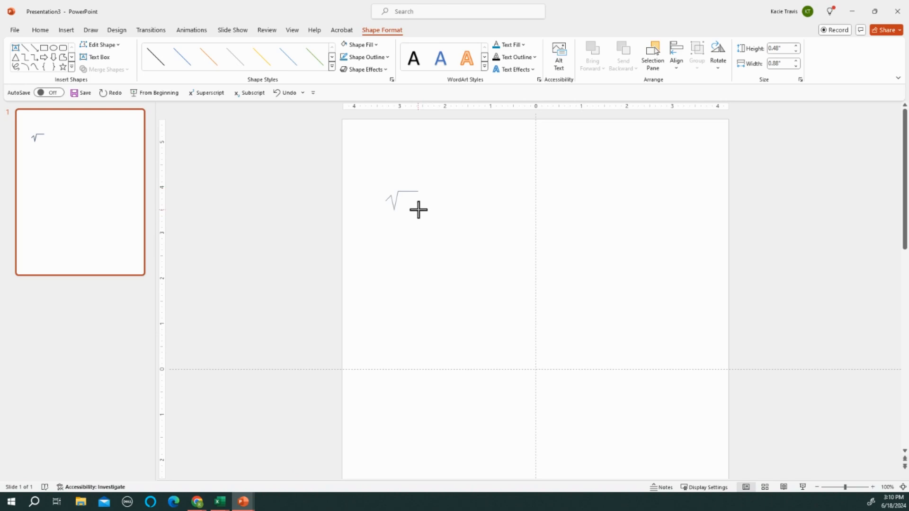
Step: Finish the freeform radical sign near the slide's upper-left area, about 0.41" high and 0.72" wide, and deselect it
double_click(418, 208)
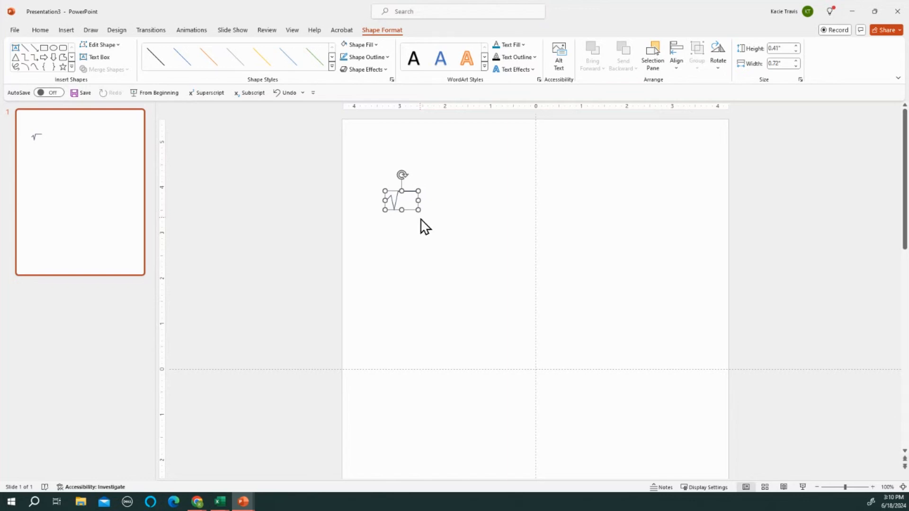
ctrl+scroll(424, 227, up, 10)
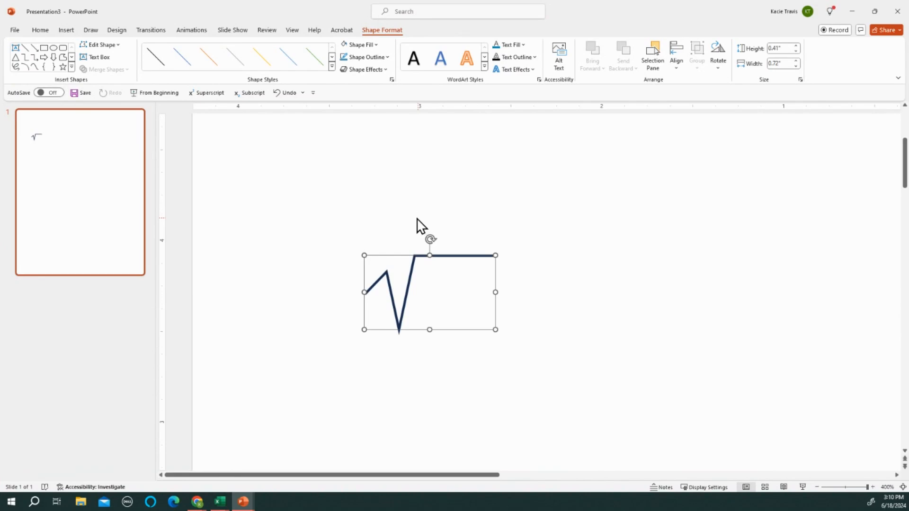
click(435, 361)
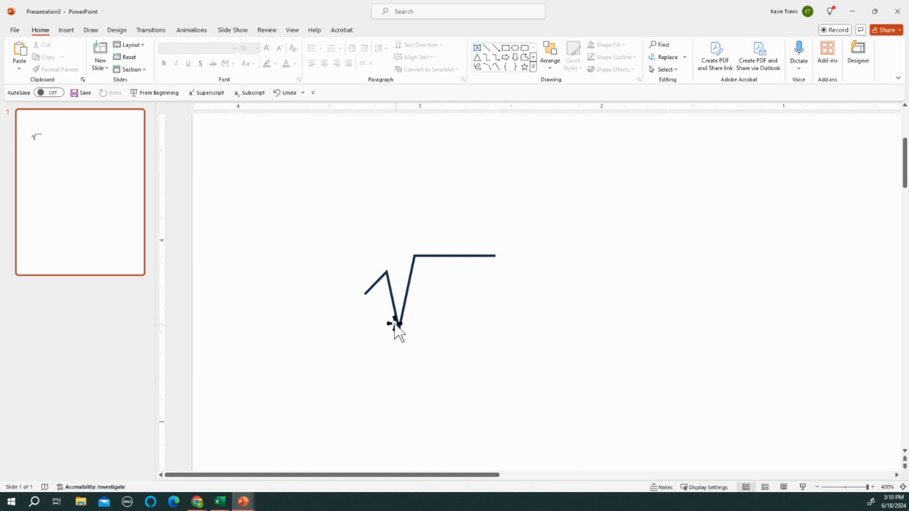
Step: Open the detailed line formatting options for the radical sign's outline weight
click(407, 282)
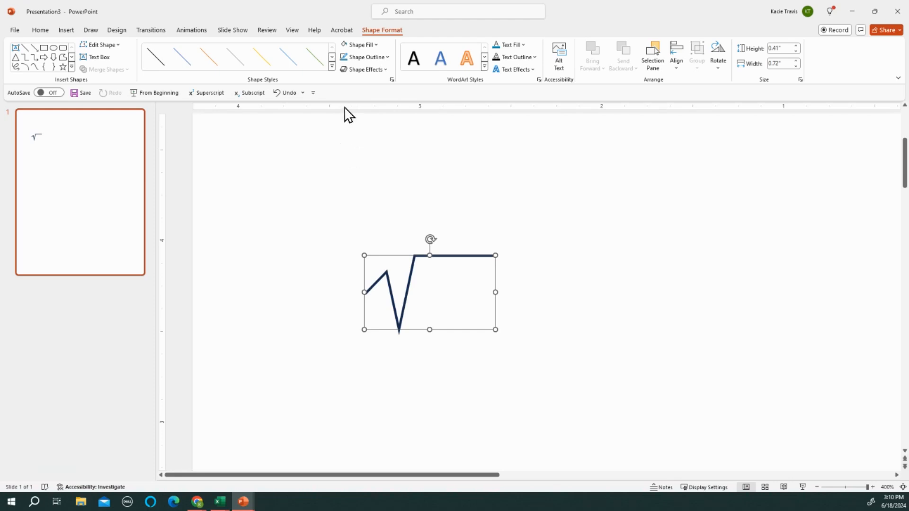
click(361, 57)
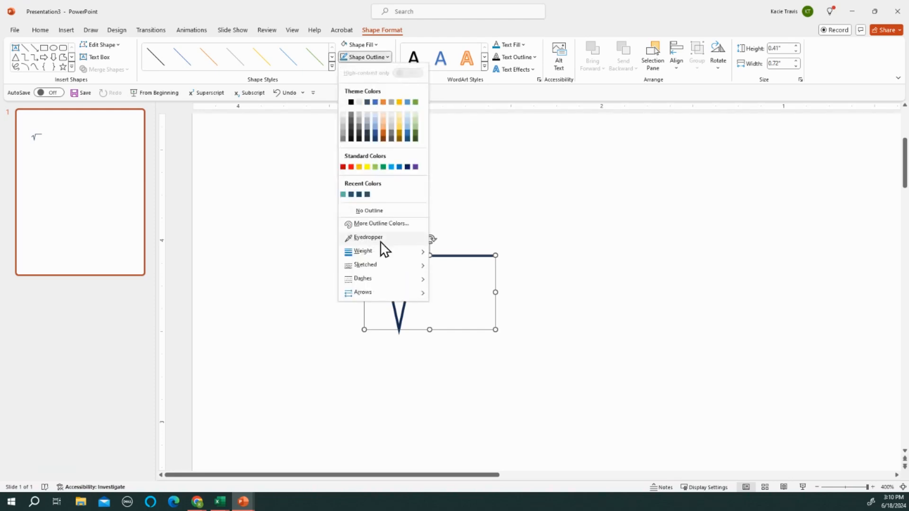
mouse_move(373, 253)
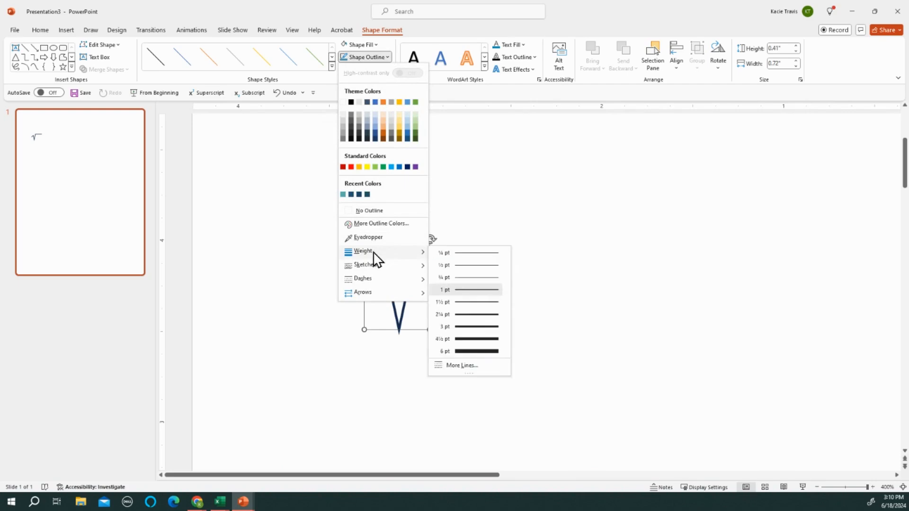
click(467, 365)
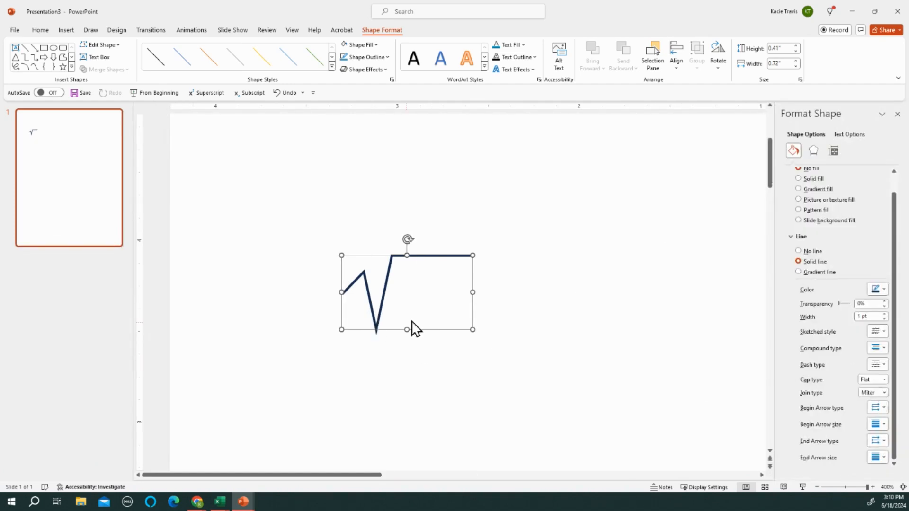
Step: Try line widths from 2.5 pt down to 0.75 pt on the radical sign, ending back at 1 pt
click(884, 314)
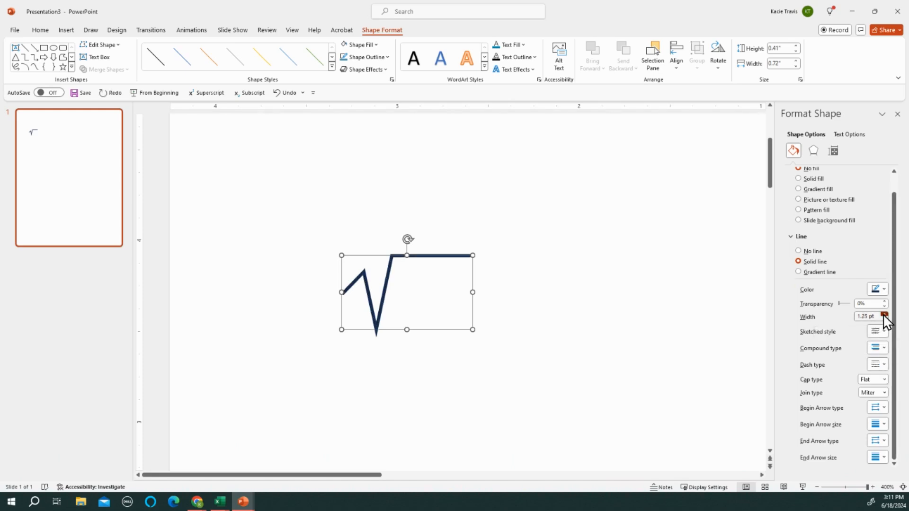
click(884, 314)
click(883, 315)
click(884, 314)
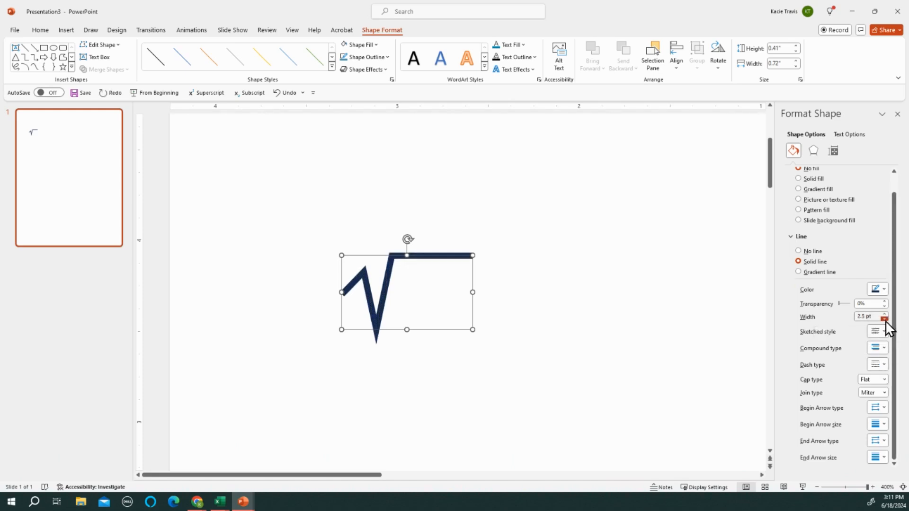
click(884, 319)
click(884, 319)
click(884, 319)
click(884, 319)
click(883, 319)
click(884, 319)
click(883, 319)
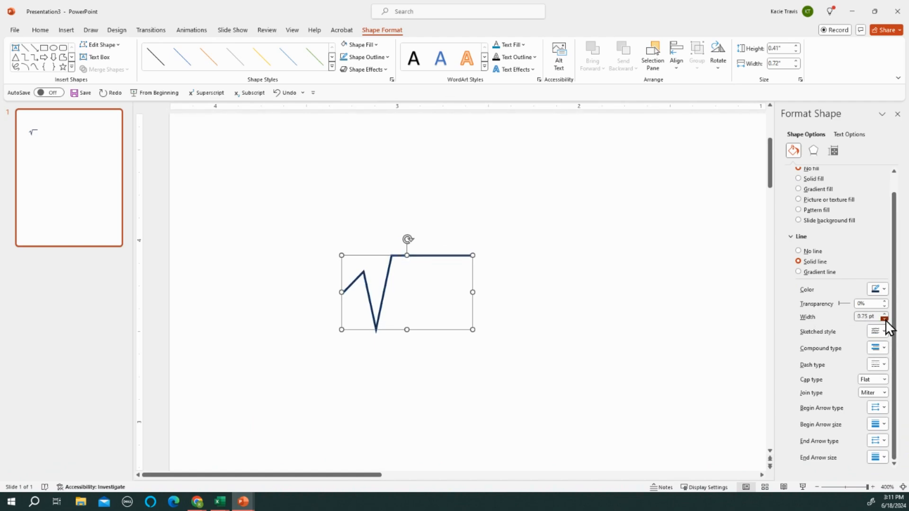
click(883, 314)
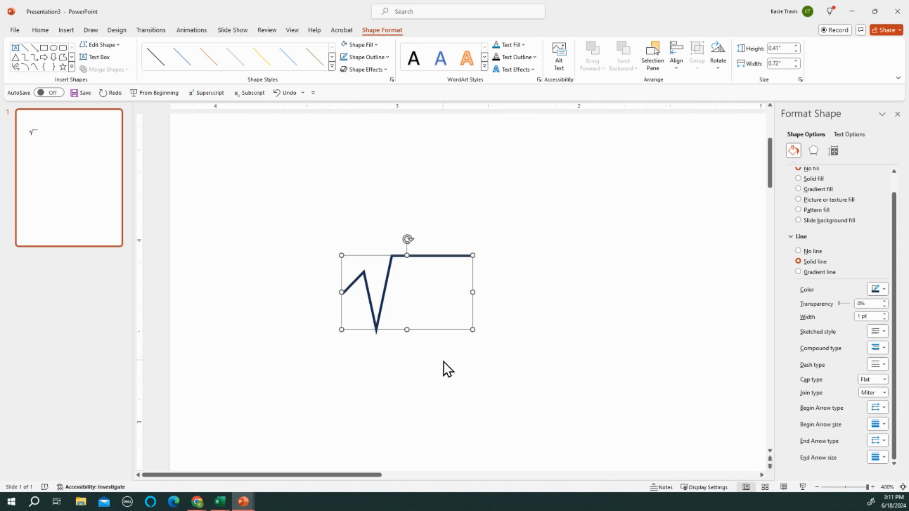
Step: Set the radical sign's line join type to Round and its cap type to Square
click(884, 379)
click(434, 388)
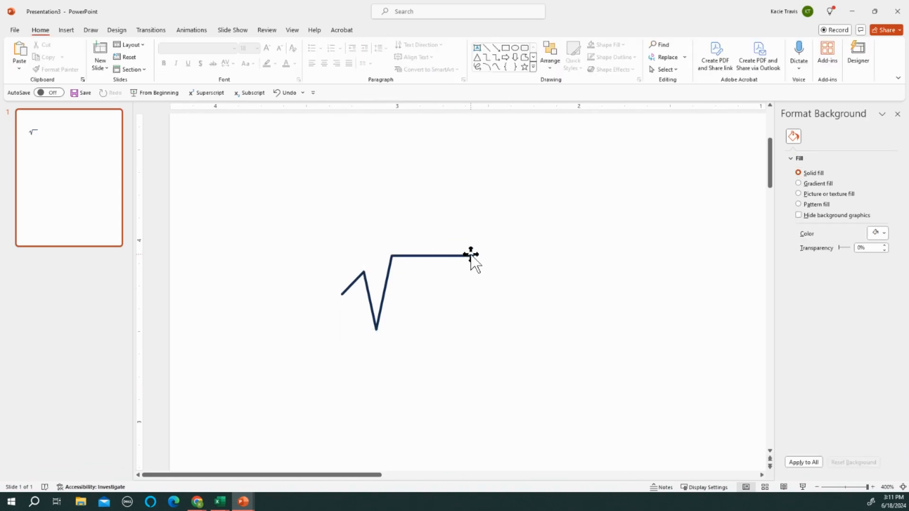
click(379, 315)
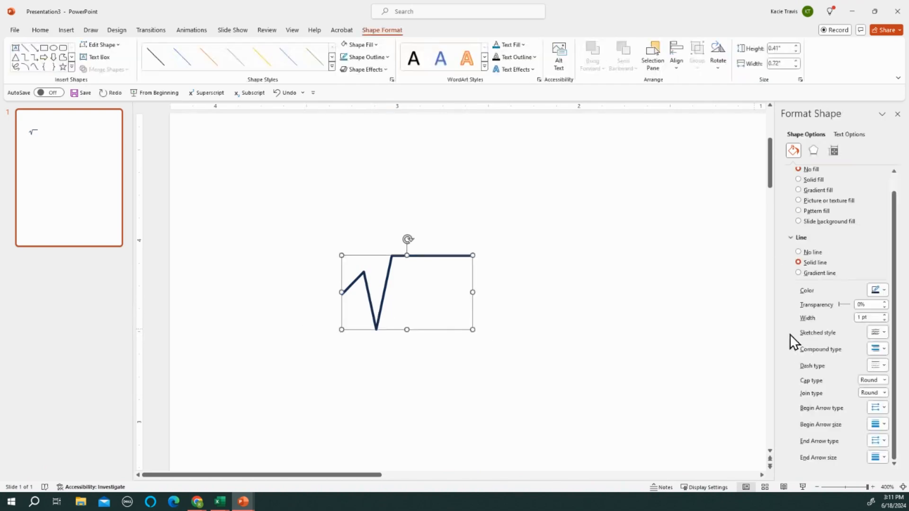
click(884, 391)
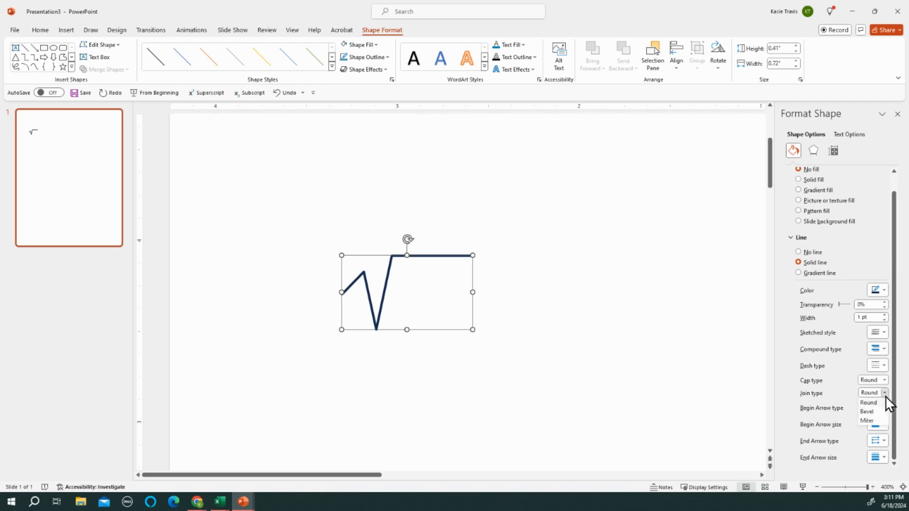
click(884, 394)
click(884, 382)
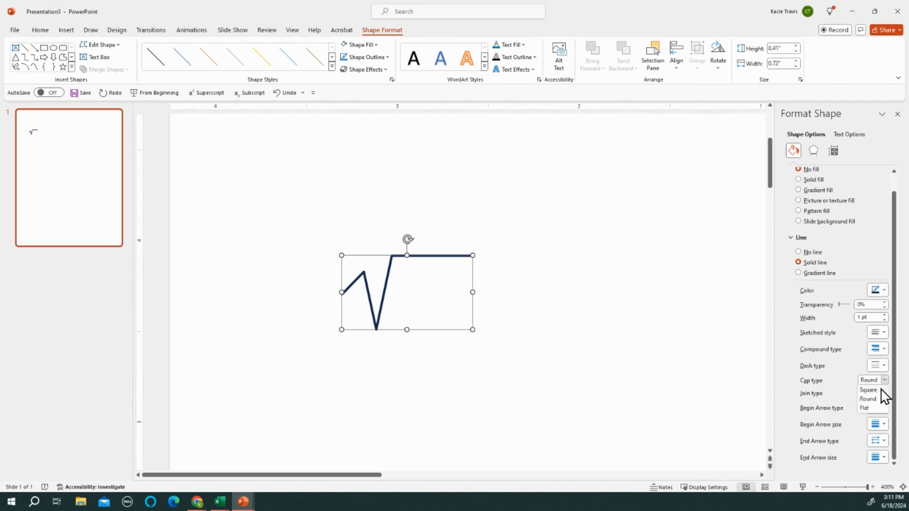
click(879, 399)
click(503, 395)
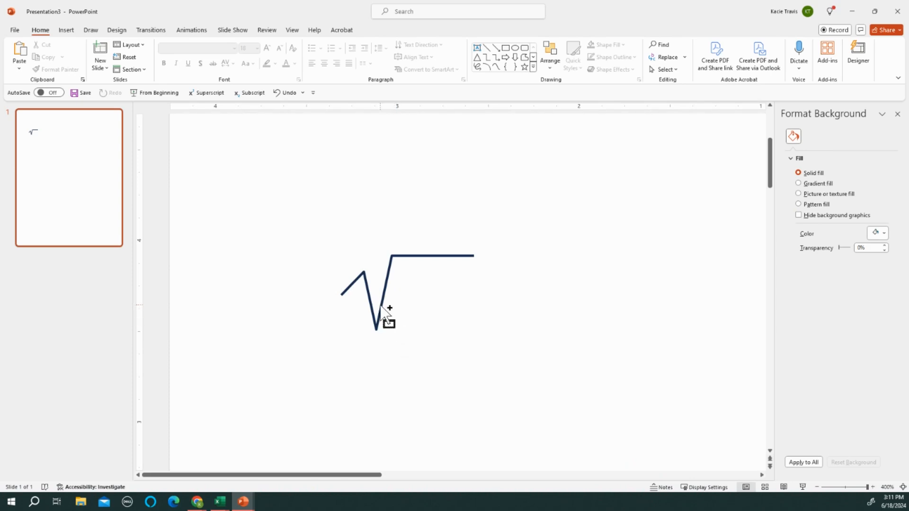
Step: Insert a text box beneath the radical sign's horizontal bar and enter 25 in it
ctrl+scroll(385, 314, down, 5)
scroll(313, 295, up, 5)
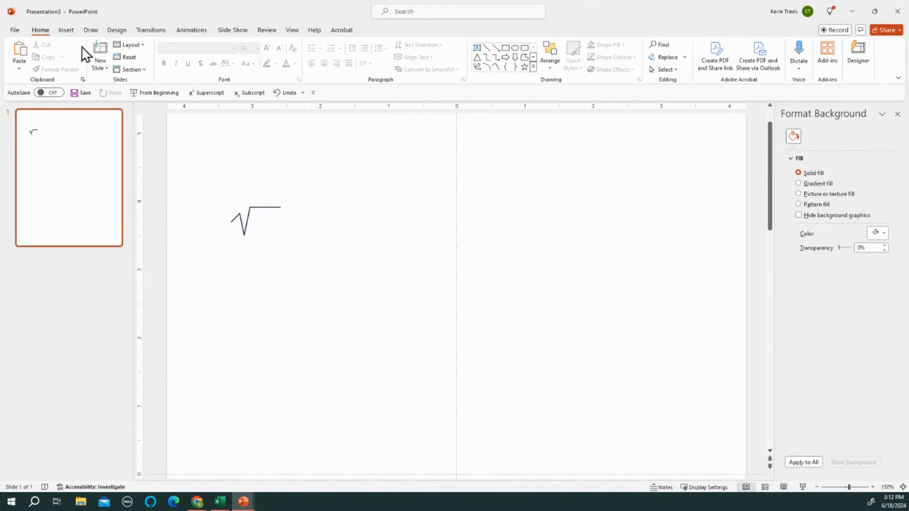
click(66, 30)
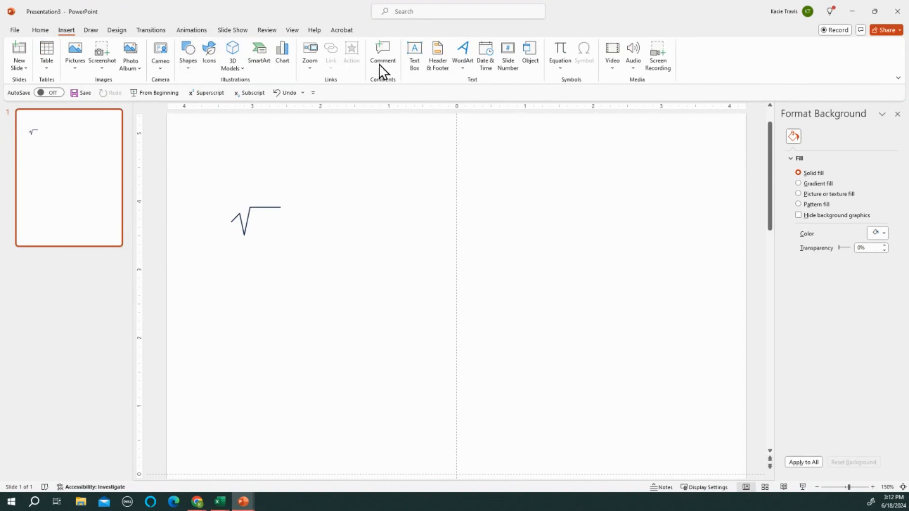
click(415, 64)
drag(249, 205, 284, 236)
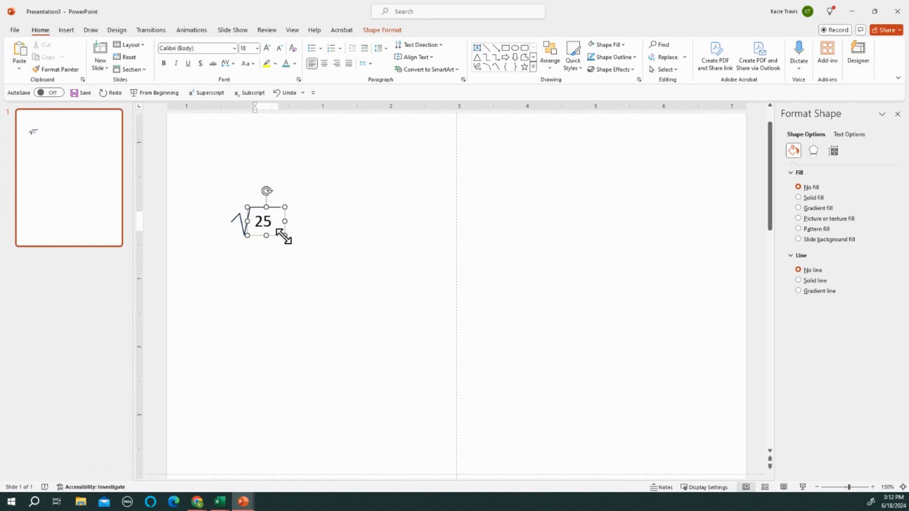
Step: Set the 25 text box to font size 12 and move it slightly left so it fits under the radical's bar
click(284, 235)
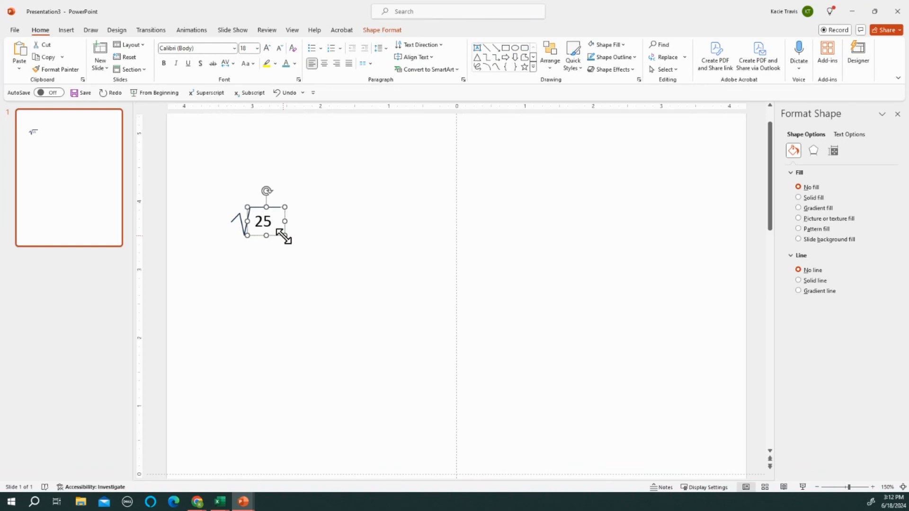
click(250, 47)
text(12)
key(Return)
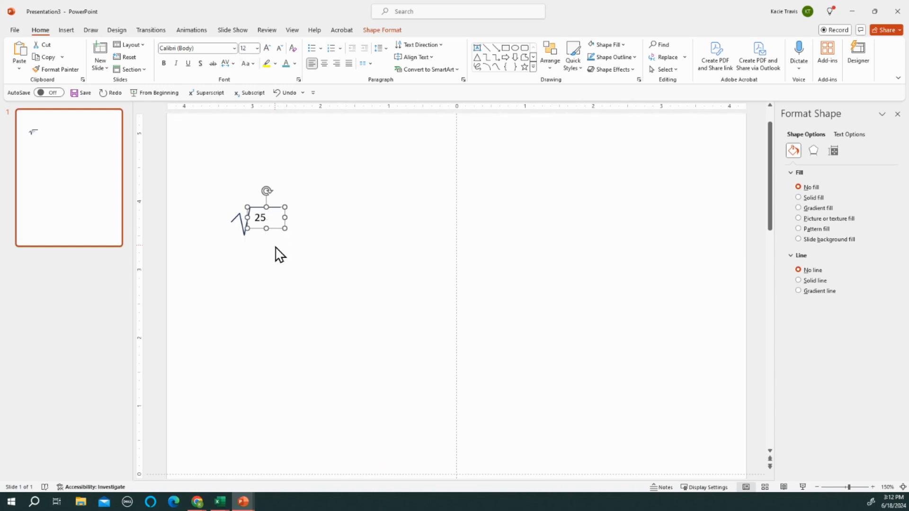
drag(274, 228, 270, 227)
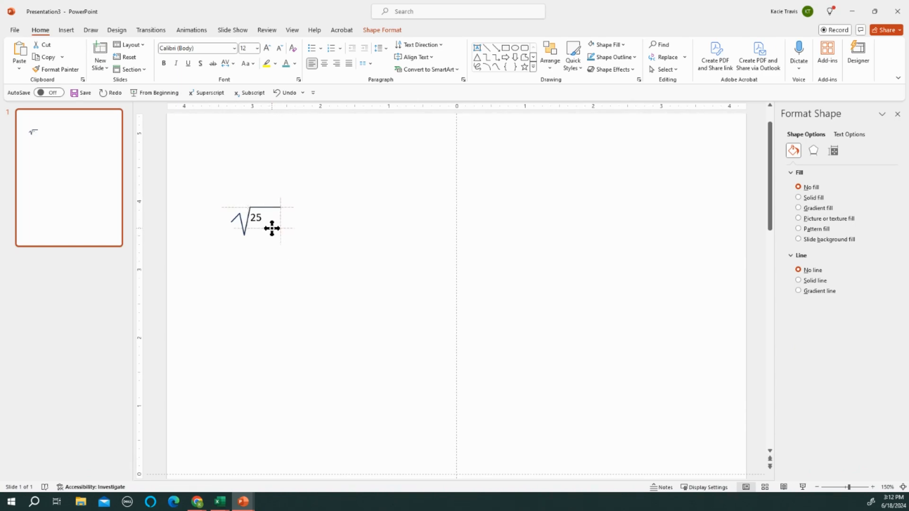
Step: Lock the radical sign's aspect ratio and shrink it around the 25 to about 0.22" high and 0.38" wide
click(241, 233)
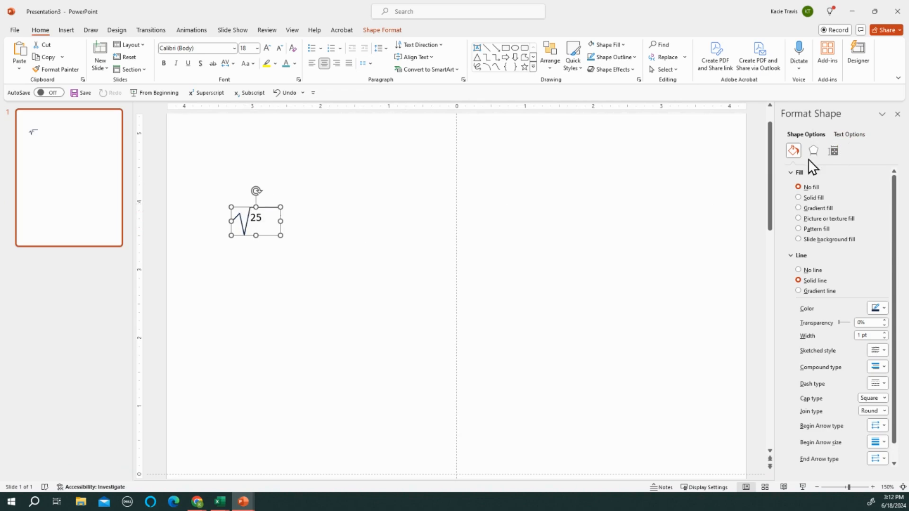
click(833, 151)
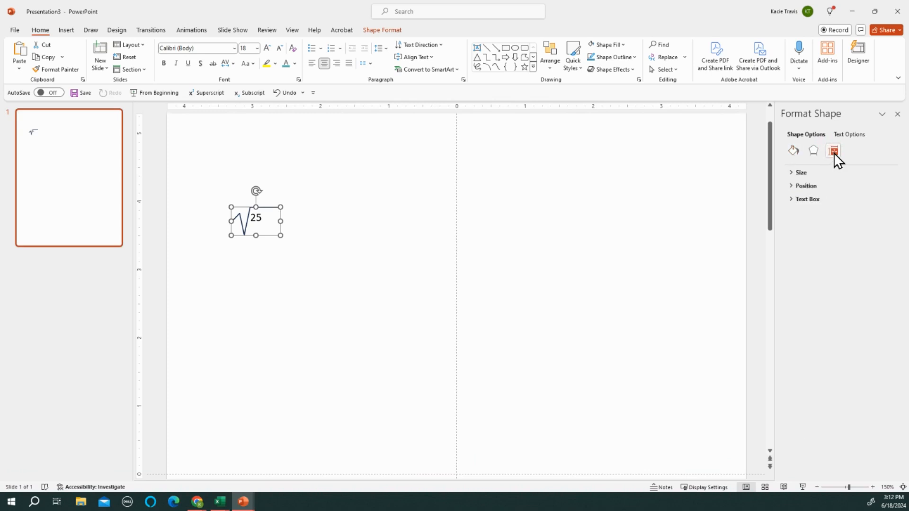
click(803, 173)
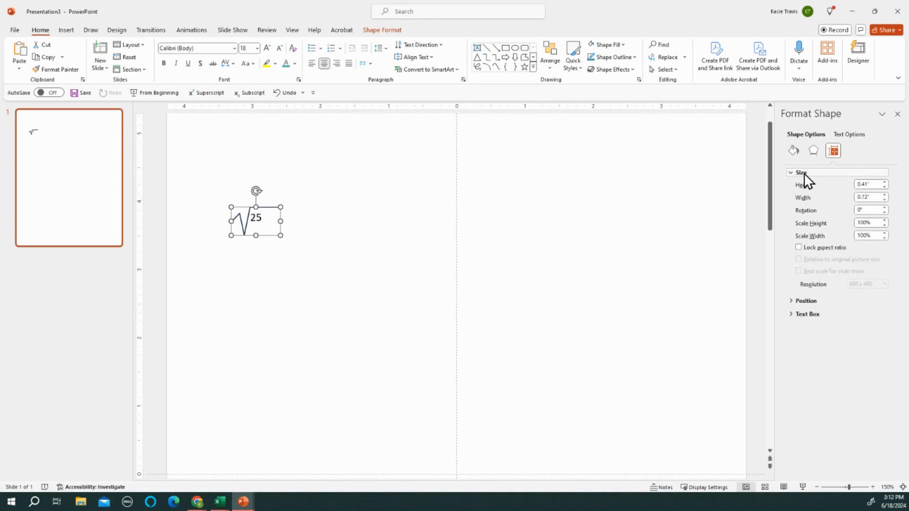
click(798, 247)
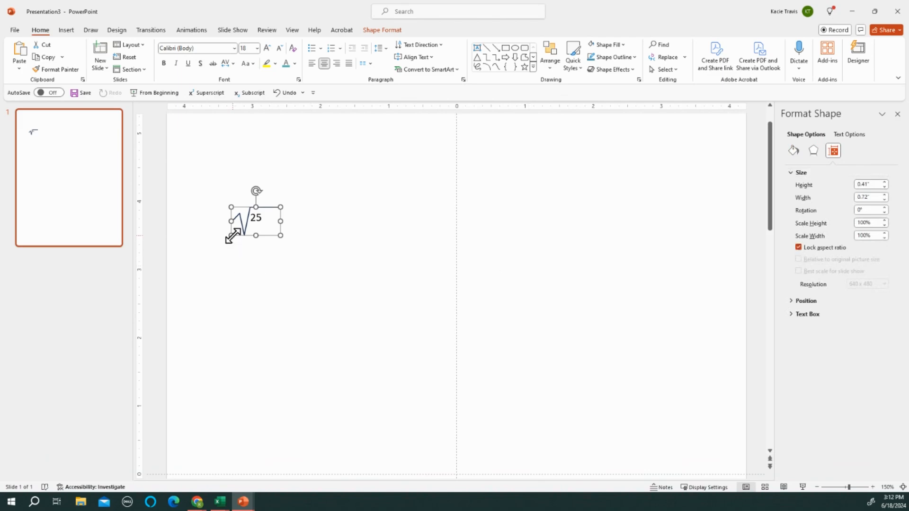
drag(234, 234, 260, 209)
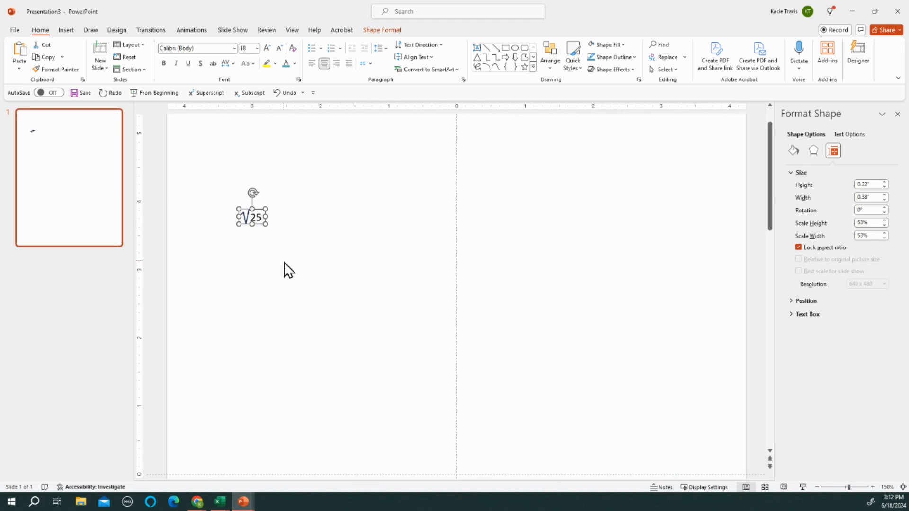
click(270, 246)
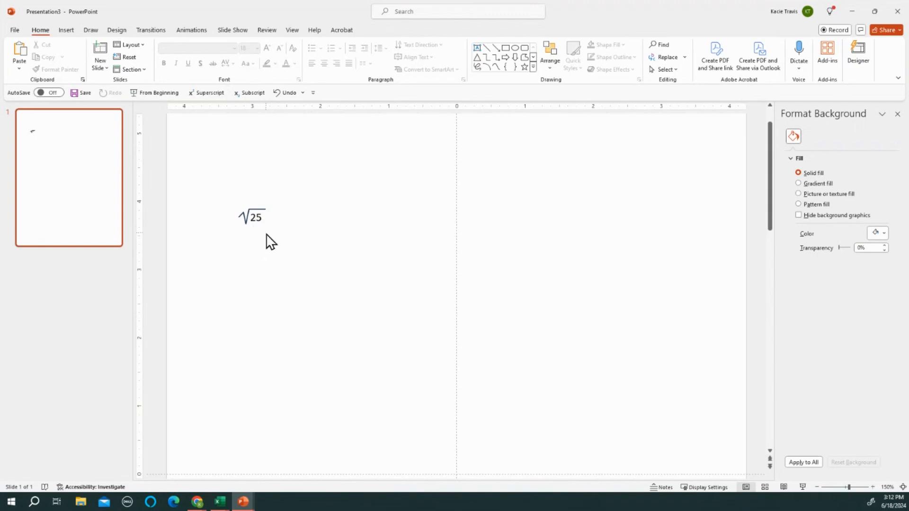
Step: Insert a narrow text box over the hook of the radical sign and enter 3 as the root's index
ctrl+scroll(266, 241, up, 5)
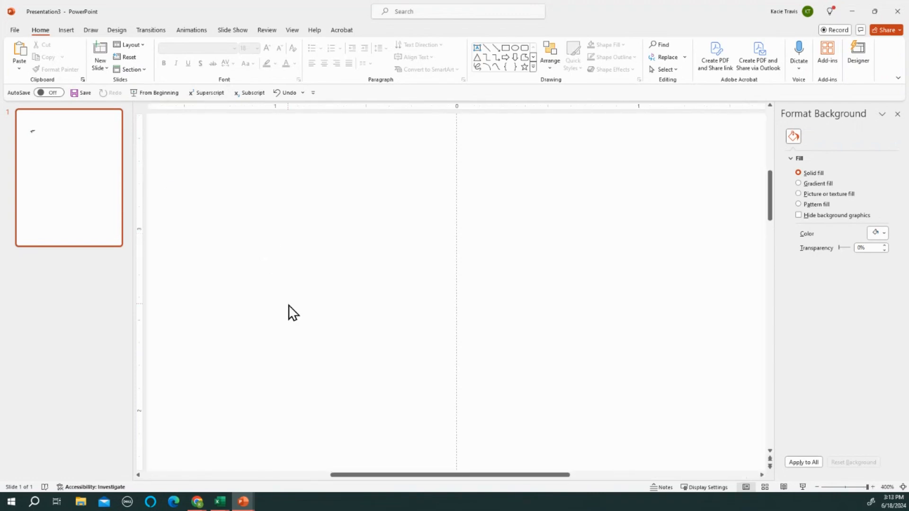
drag(316, 473, 199, 472)
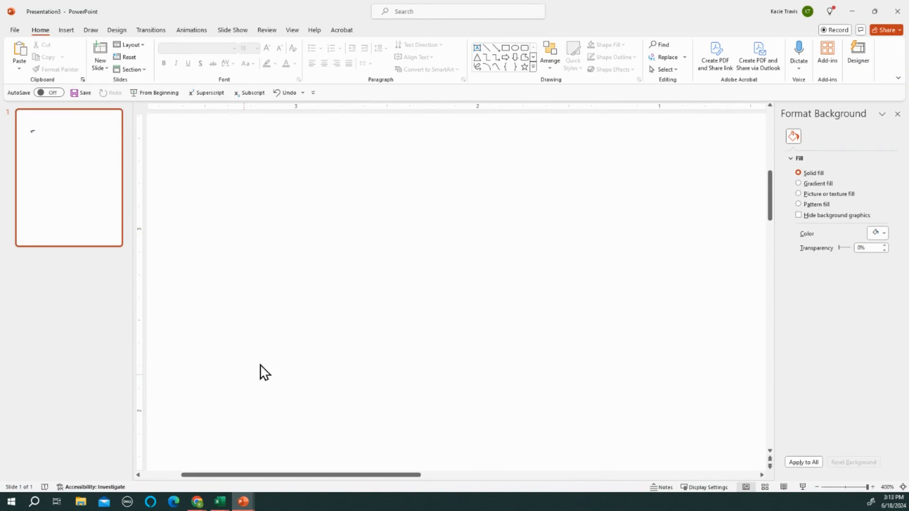
scroll(307, 341, up, 3)
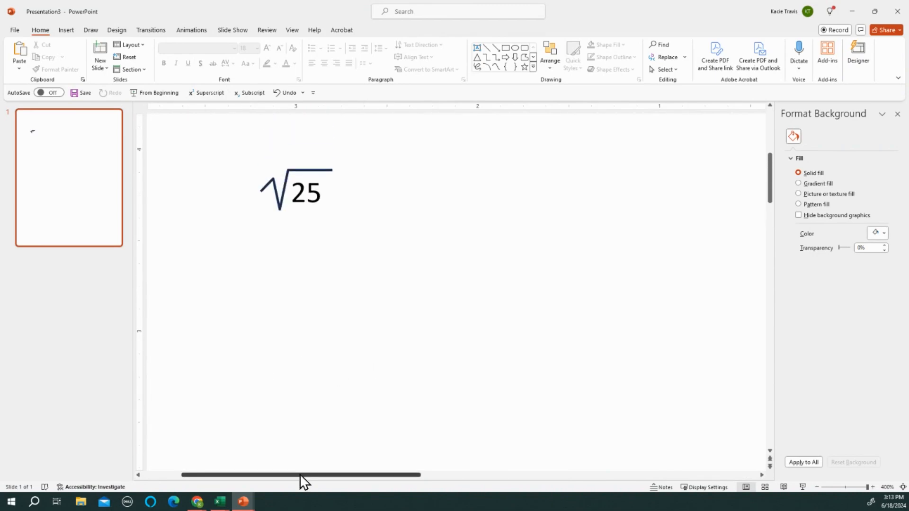
drag(296, 476, 291, 475)
scroll(316, 374, up, 1)
scroll(331, 322, up, 2)
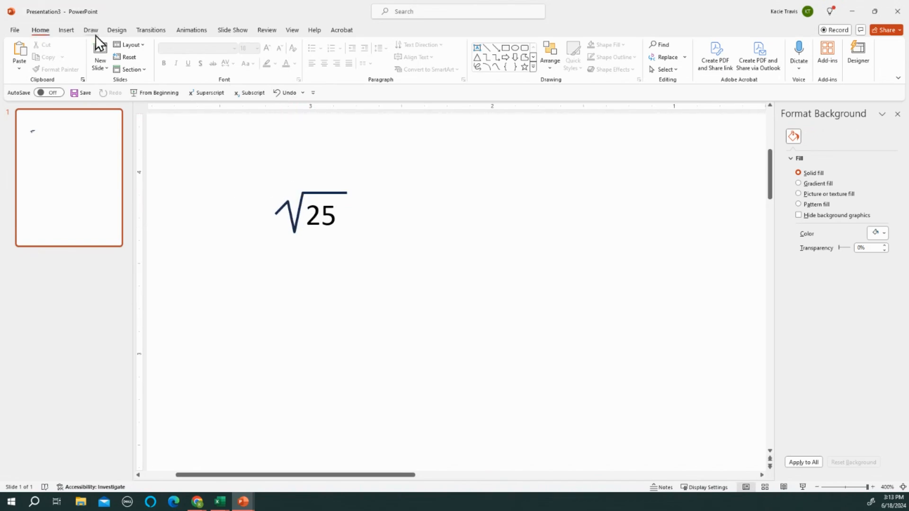
click(66, 31)
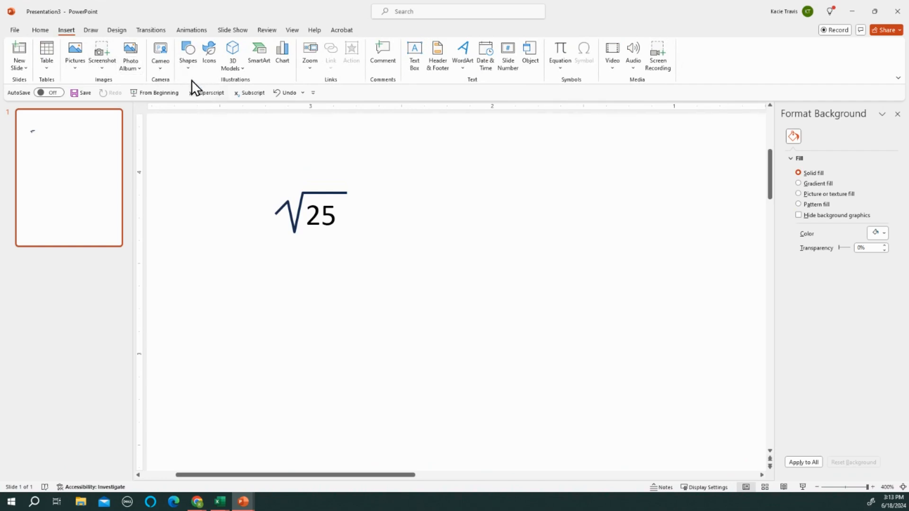
click(414, 56)
drag(283, 186, 303, 213)
text(3)
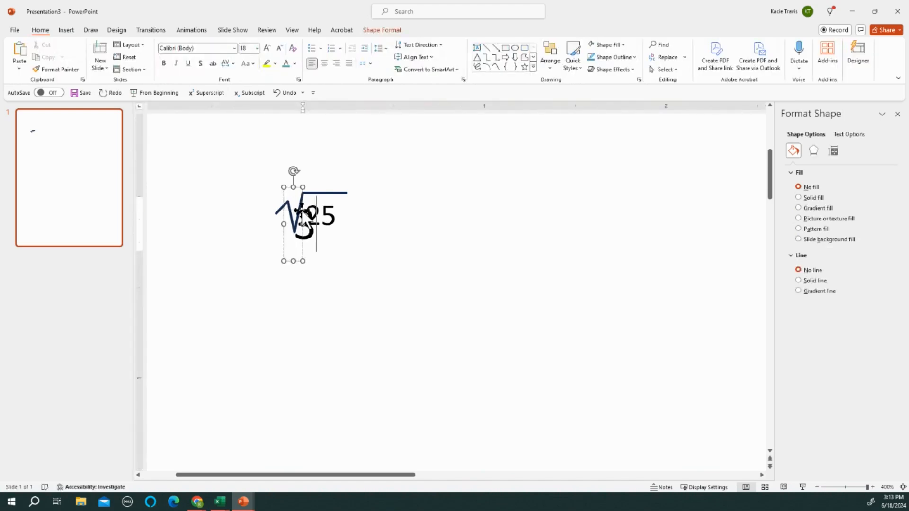
key(Escape)
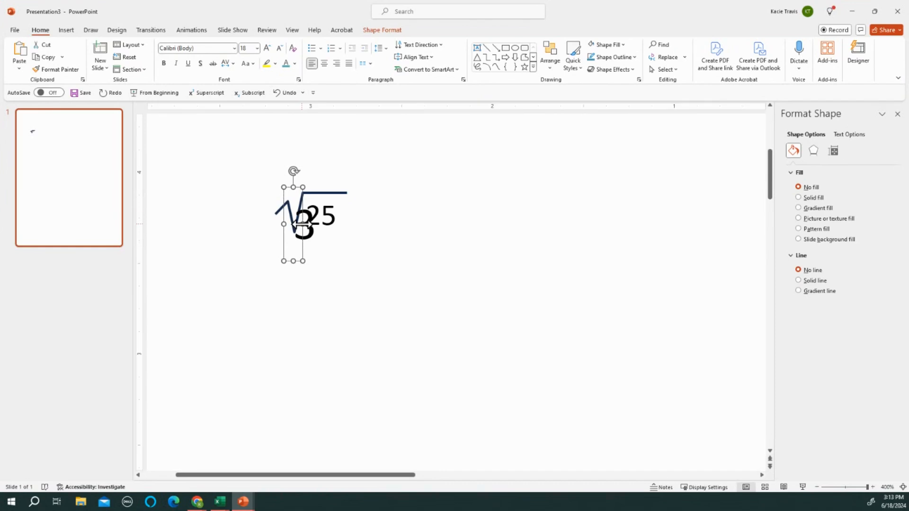
Step: Reduce the font size of the index 3 to 7
click(279, 48)
click(280, 49)
click(279, 48)
click(279, 48)
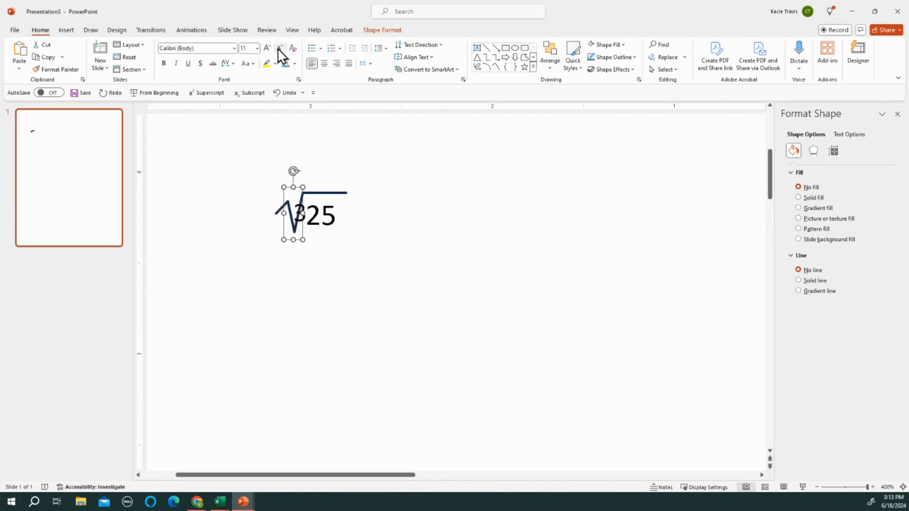
click(279, 48)
click(280, 49)
click(279, 48)
click(279, 48)
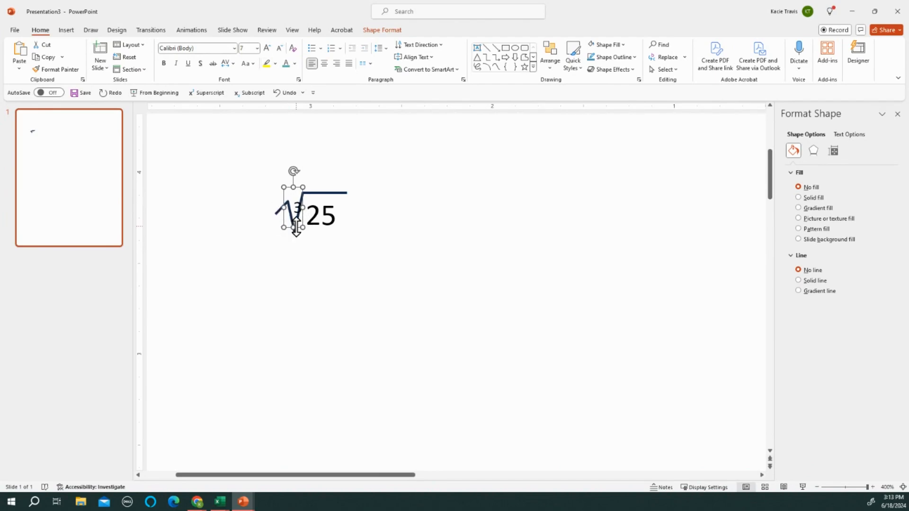
Step: Move the index 3 up and slightly left so it sits just above the hook of the radical sign
drag(297, 227, 295, 219)
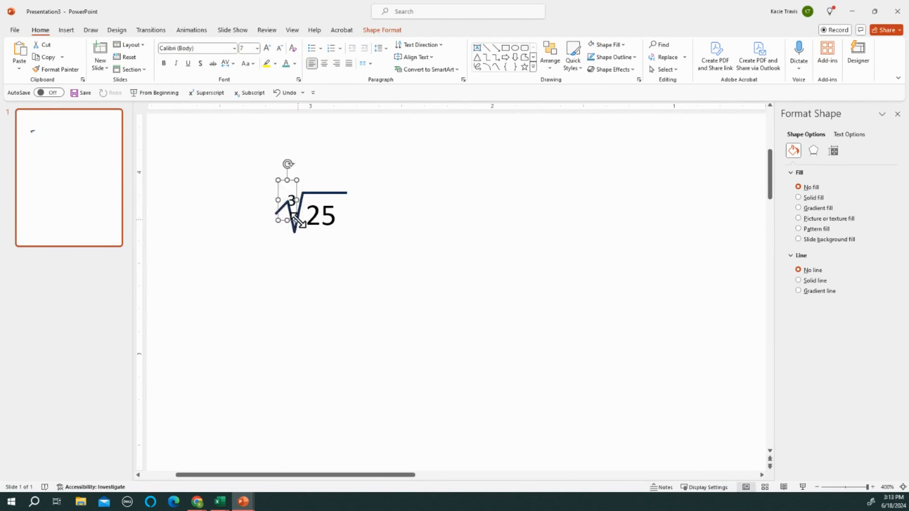
key(Up)
key(Up)
key(Up)
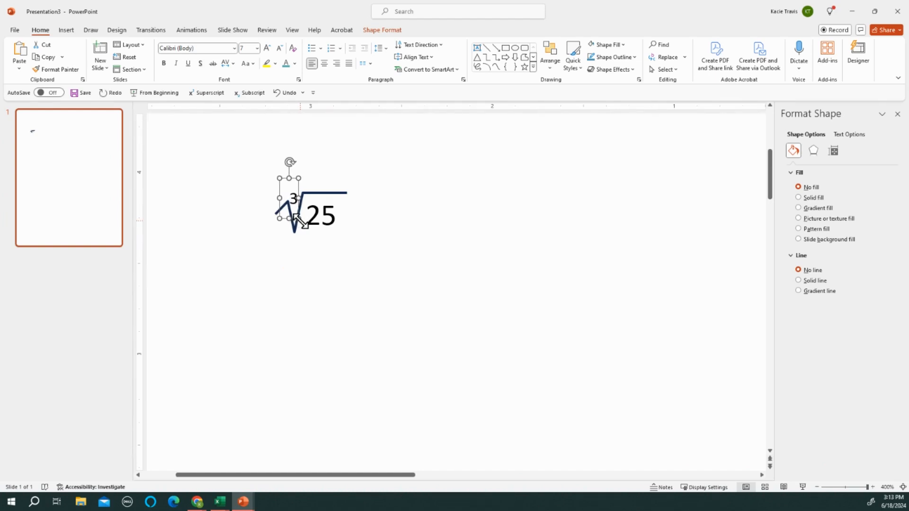
key(Right)
key(Right)
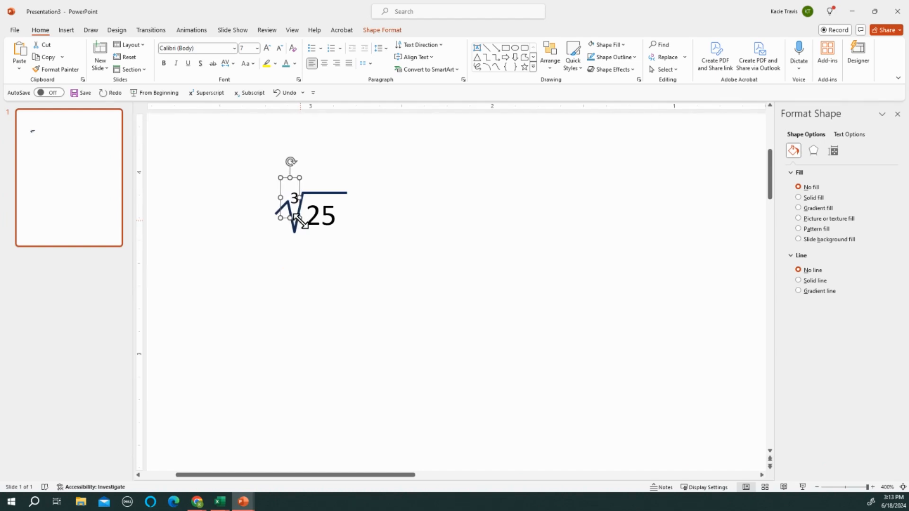
Step: Replace the root index 3 with n
click(293, 196)
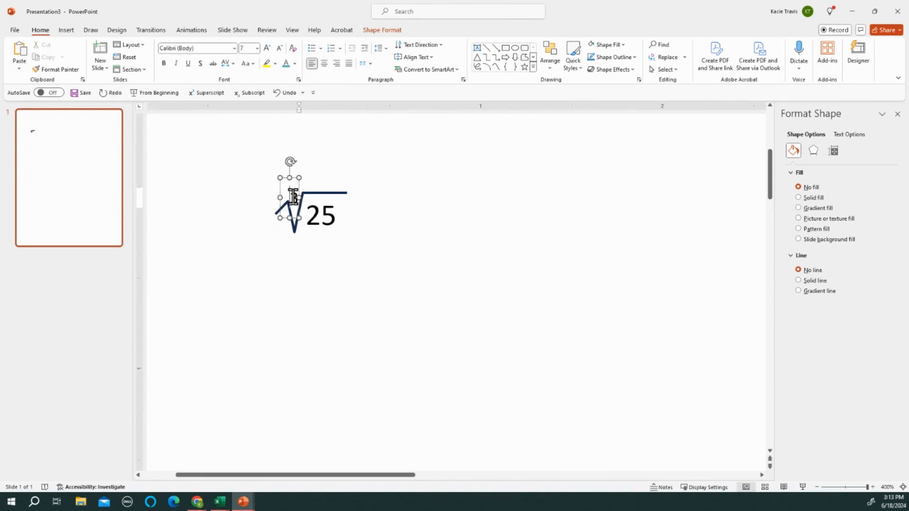
double_click(293, 197)
text(n)
Step: Try x in place of 25 under the radical's bar, and restore 25
double_click(327, 218)
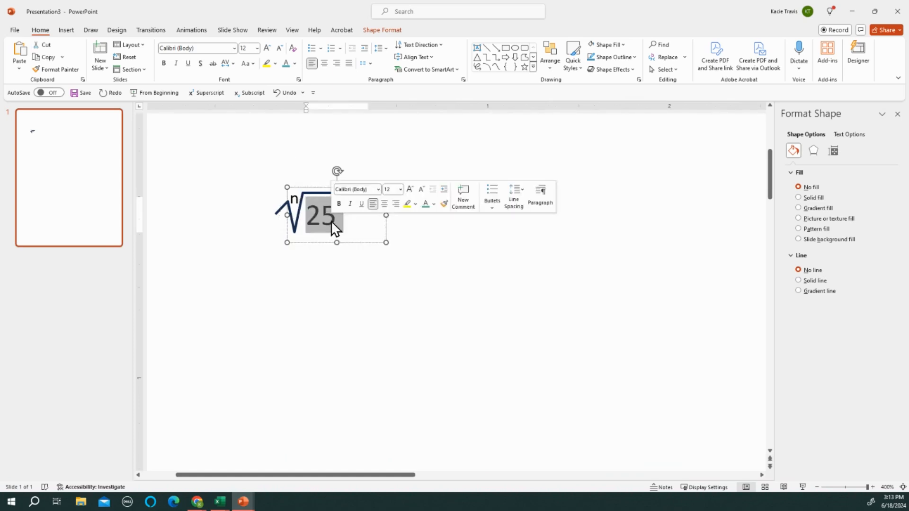
text(x)
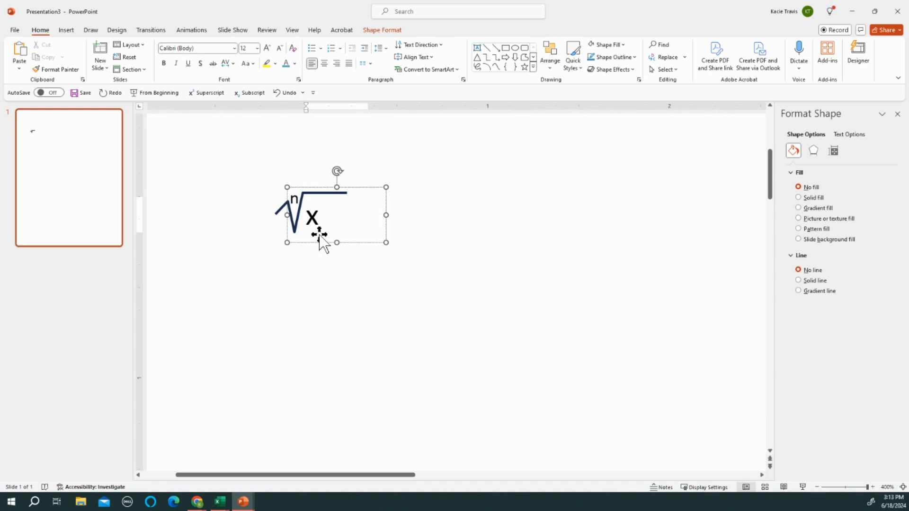
key(BackSpace)
text(25)
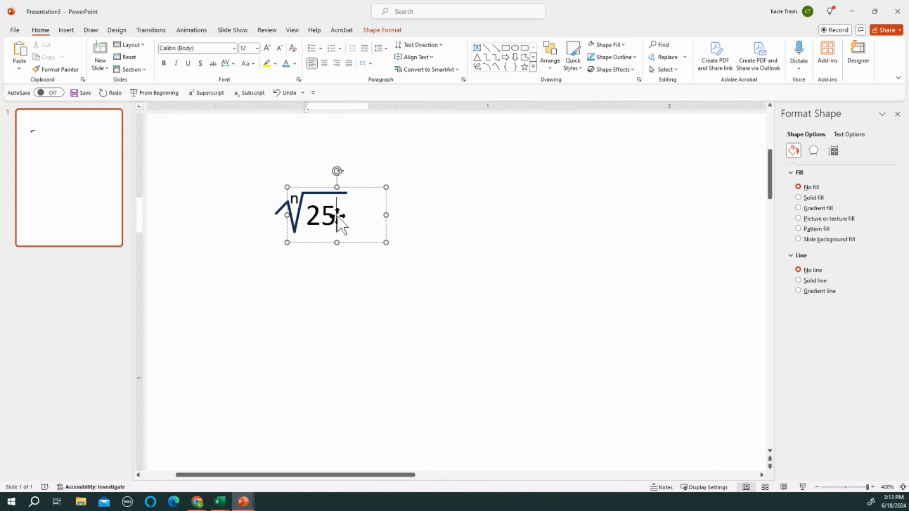
Step: Delete the text box holding the root index n
click(295, 200)
click(299, 179)
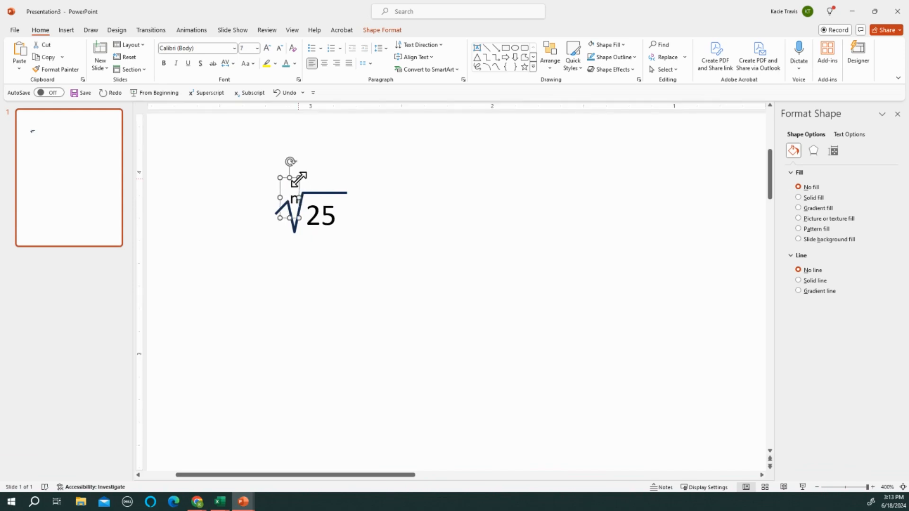
key(Delete)
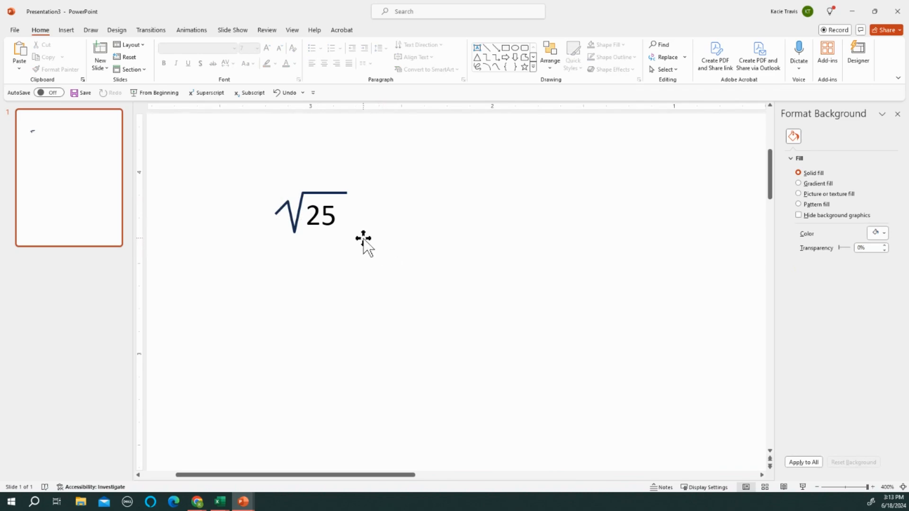
Step: Change the 25 to 2500 and edit the radical sign's points to lengthen its horizontal bar over the whole number
click(335, 214)
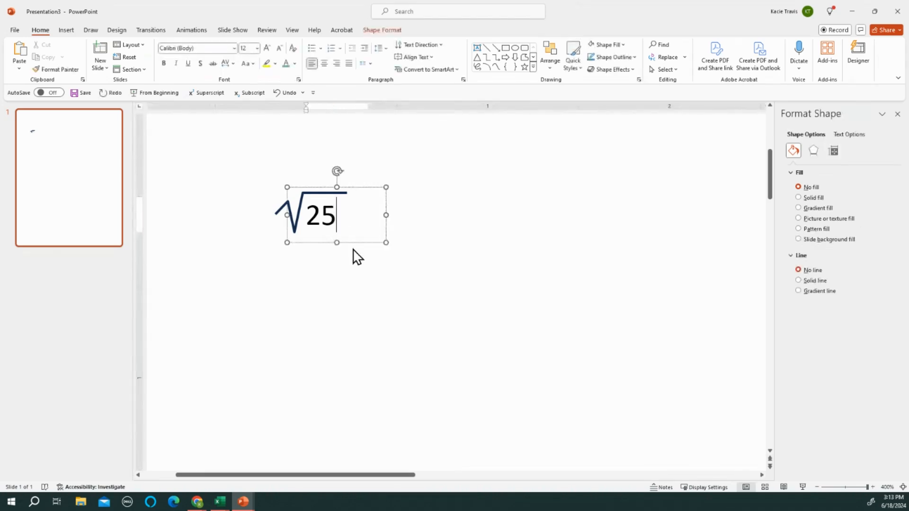
text(00)
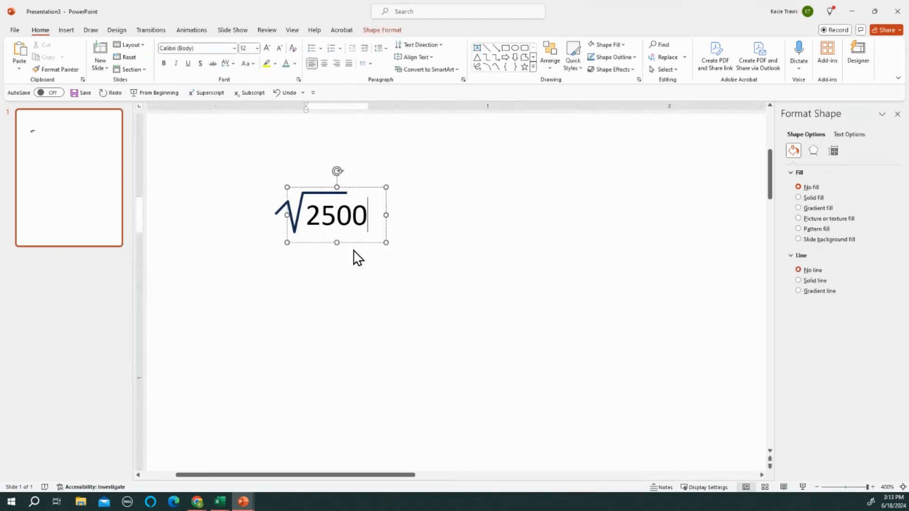
click(339, 193)
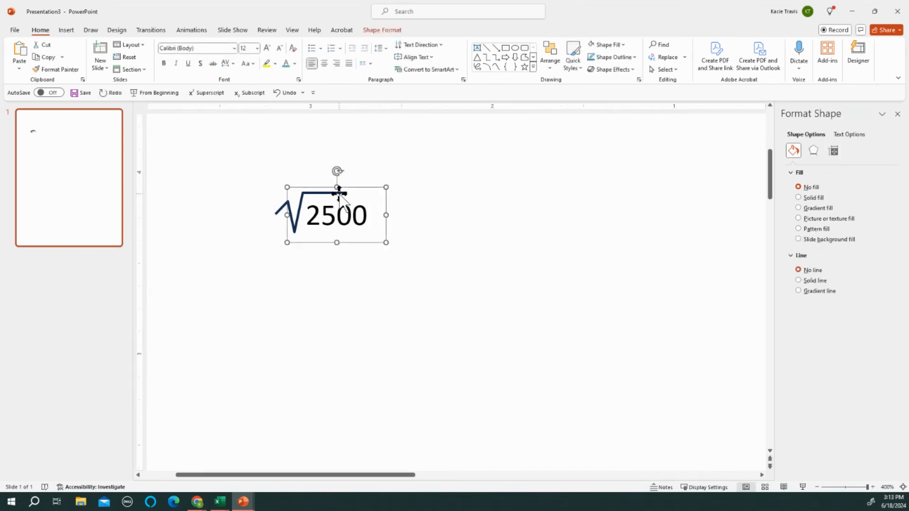
click(279, 209)
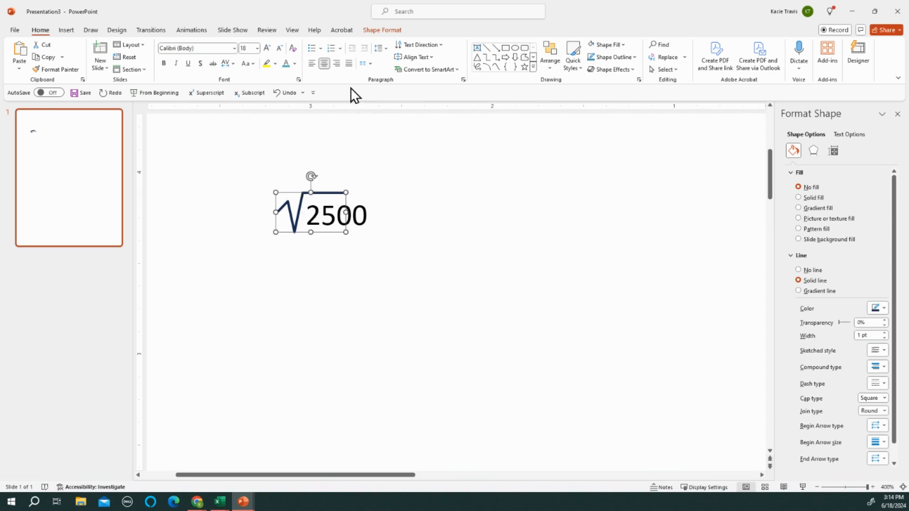
click(371, 30)
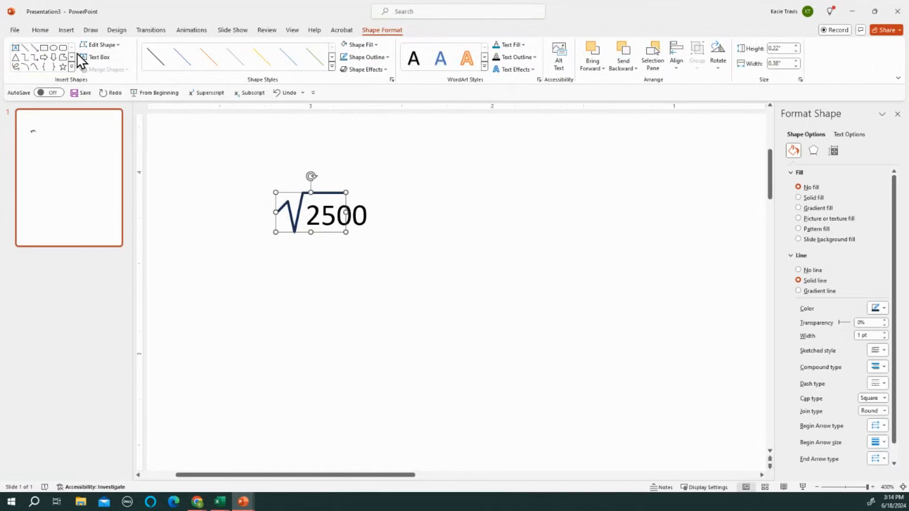
click(94, 44)
click(103, 71)
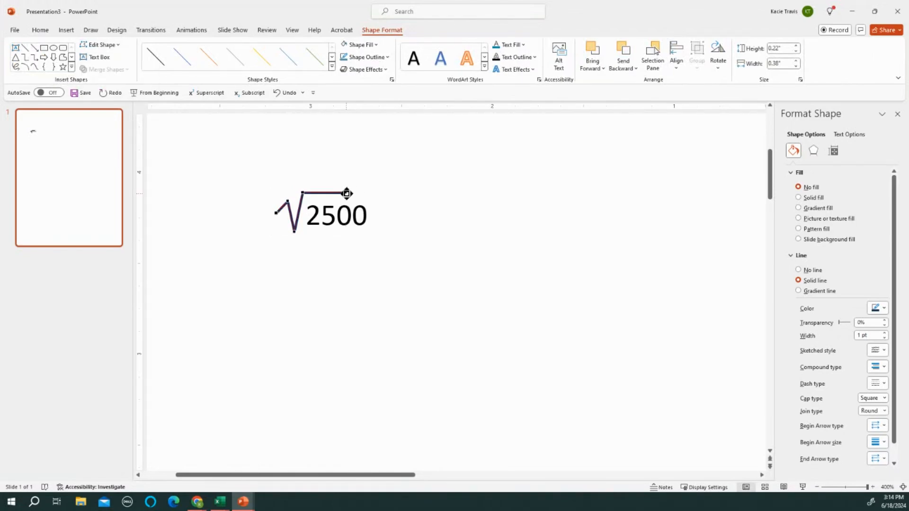
drag(347, 193, 365, 193)
drag(367, 194, 365, 193)
click(425, 228)
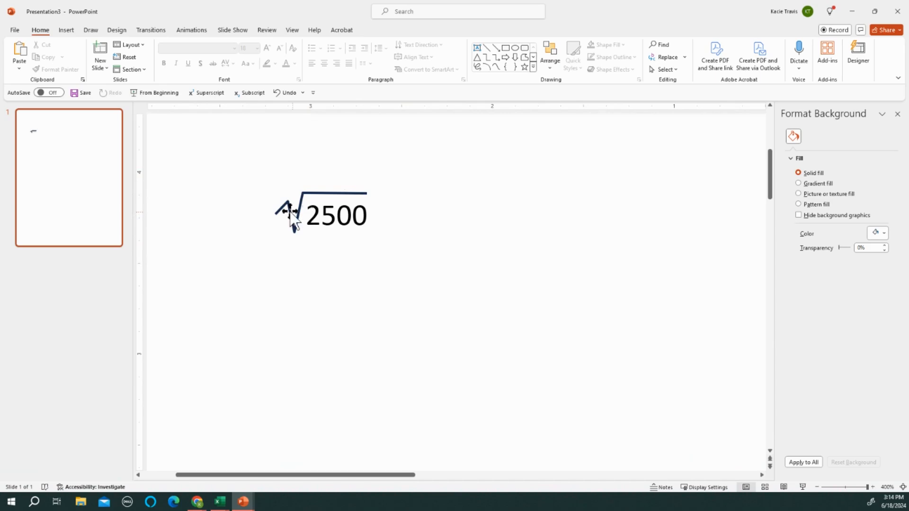
click(306, 219)
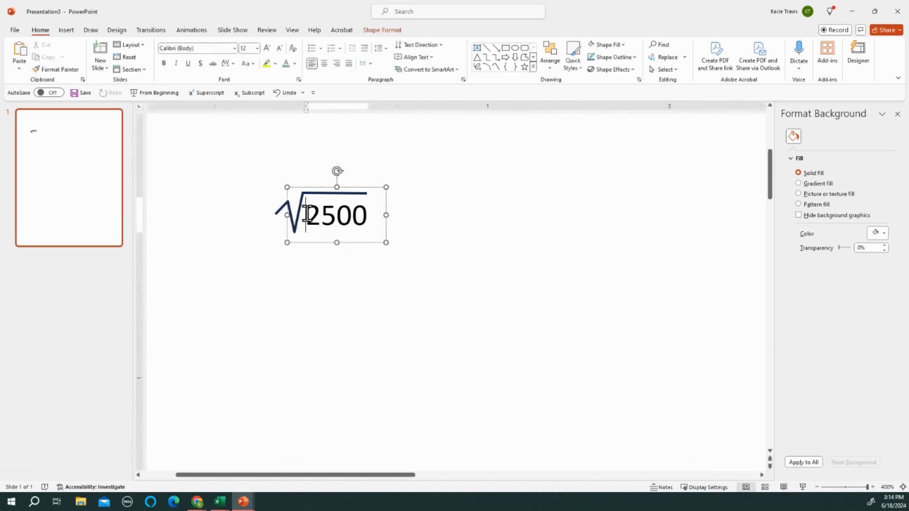
key(Return)
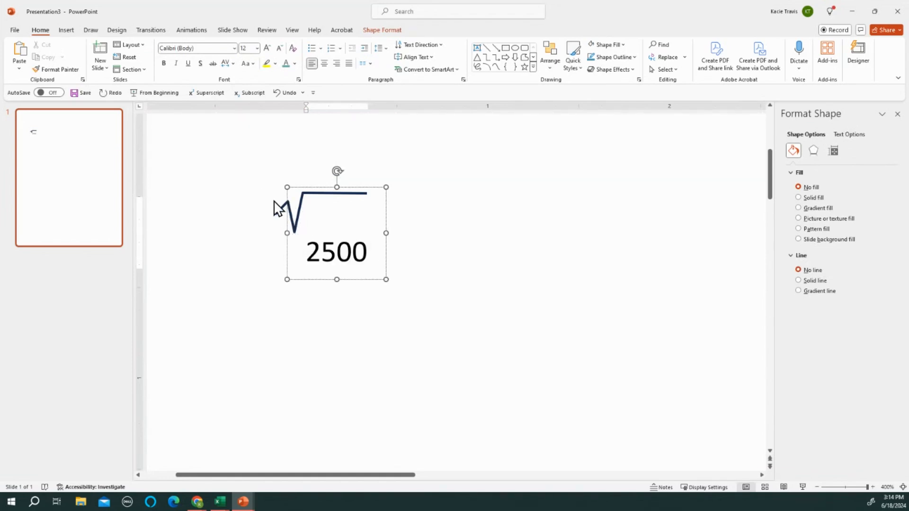
scroll(274, 211, down, 10)
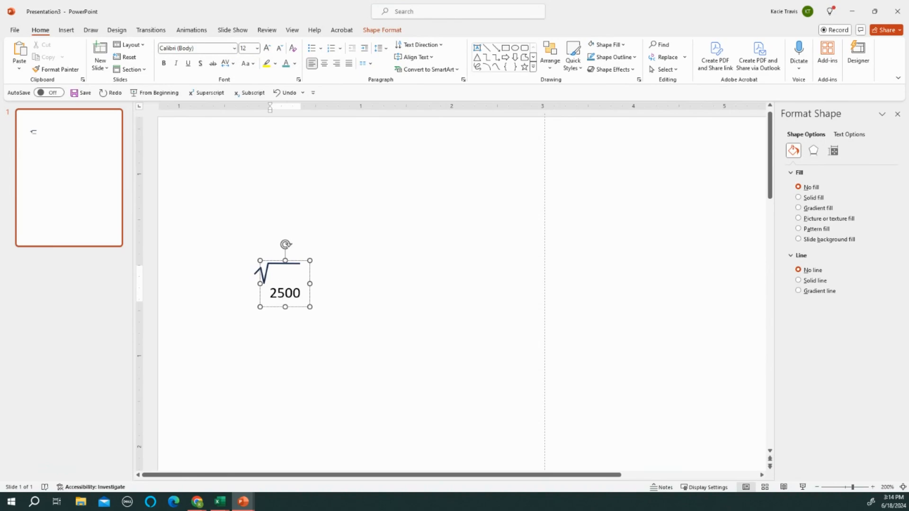
key(BackSpace)
Step: Select the radical sign and the 2500 text box together
click(248, 257)
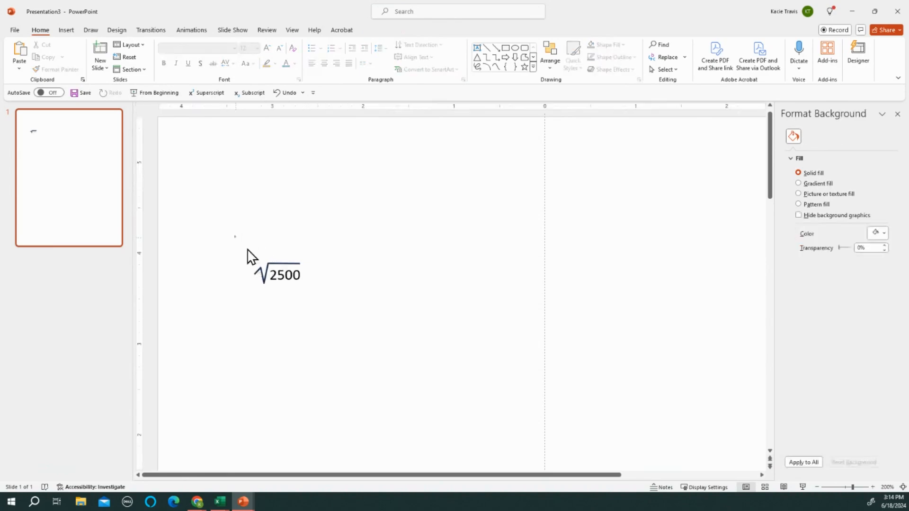
drag(234, 235, 344, 330)
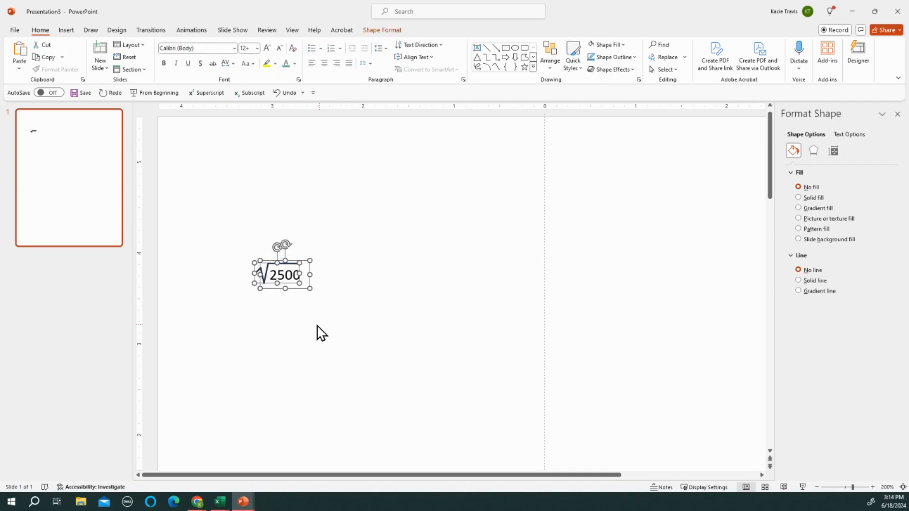